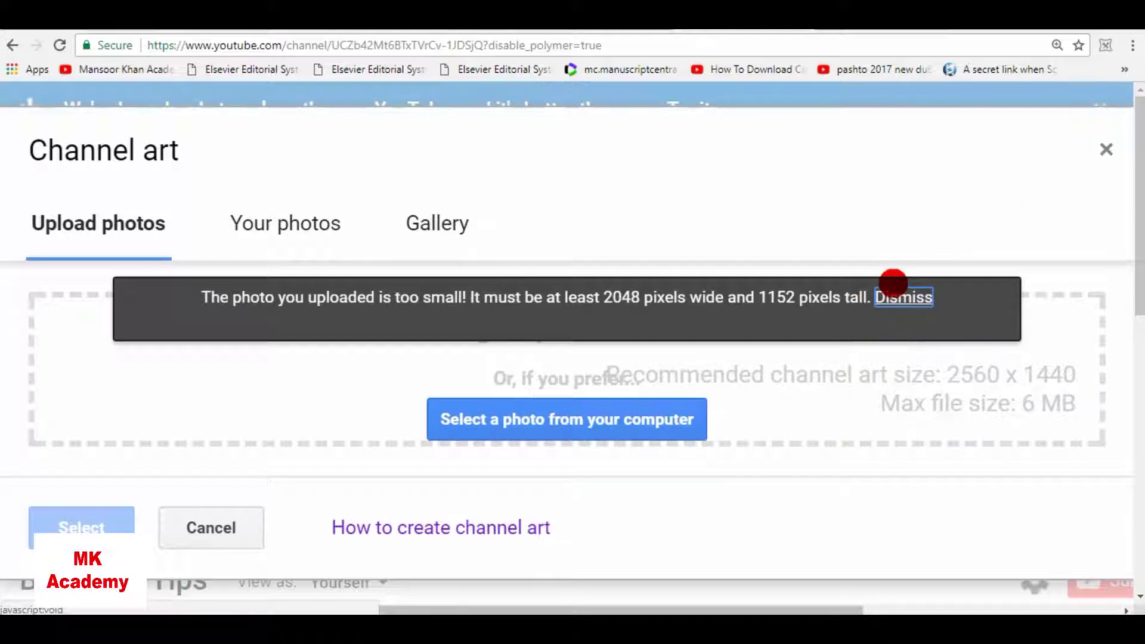
- Dismiss the notice about the undersized photo in the channel art dialog and switch to Photoshop
left_click(895, 296)
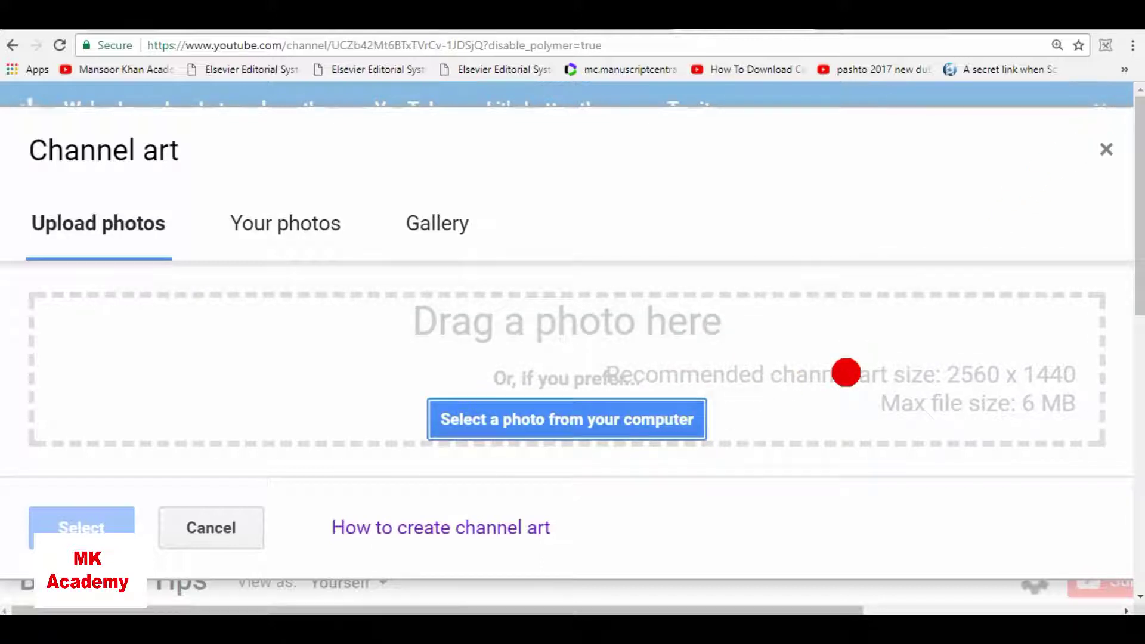
key("ctrl+minus")
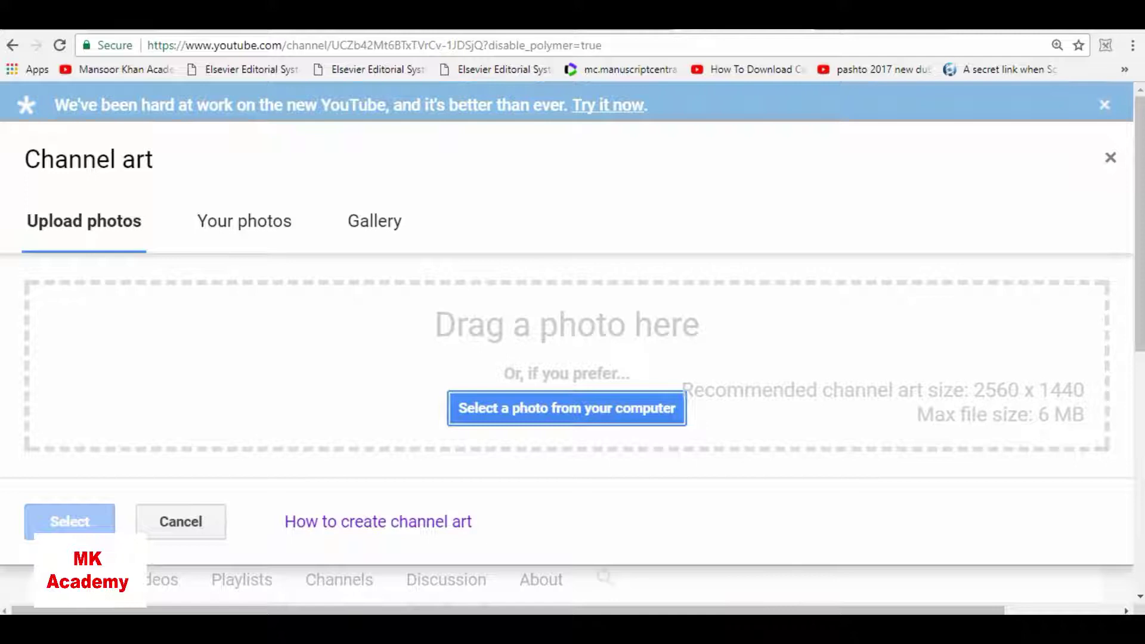
left_click(720, 555)
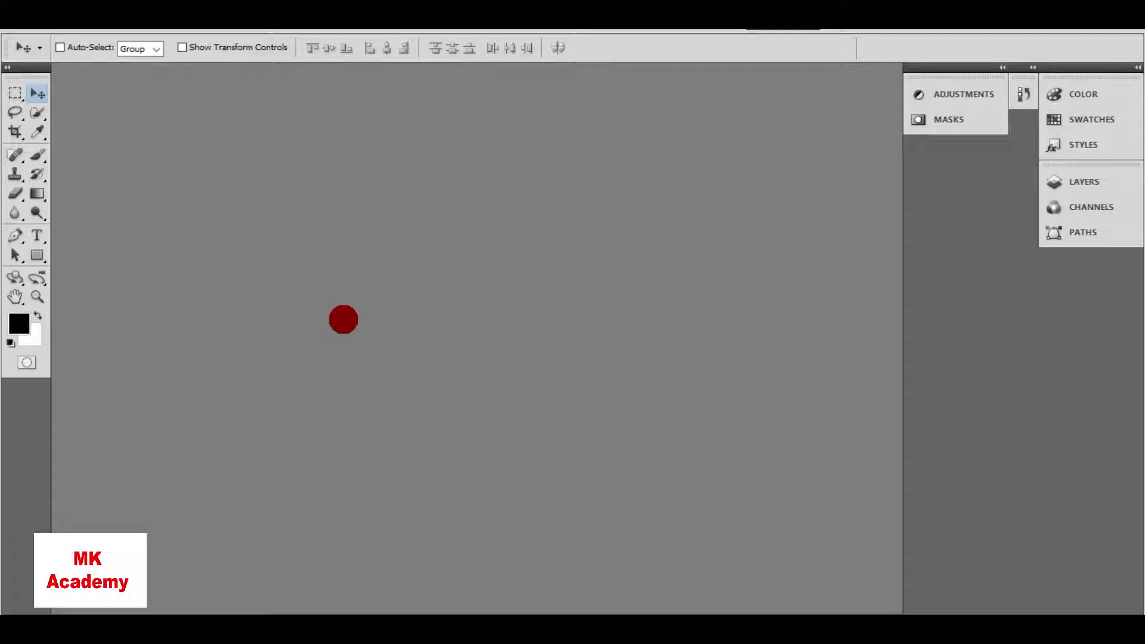
- Create a new blank document 2560 pixels wide and 1440 pixels high, matching the recommended channel art size
key("ctrl+n")
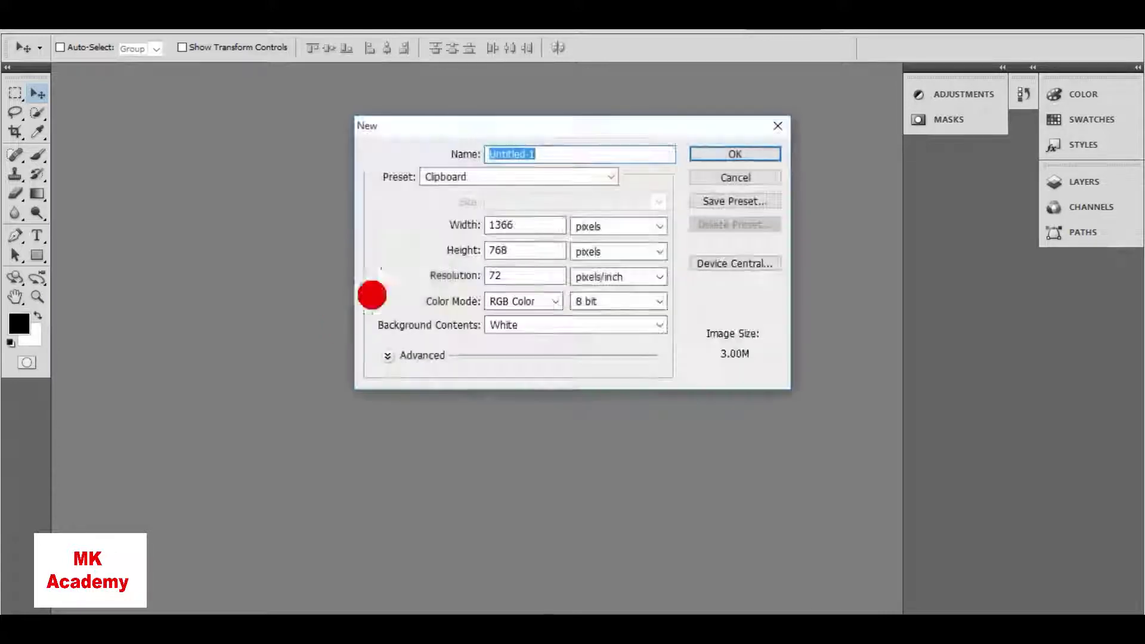
double_click(520, 225)
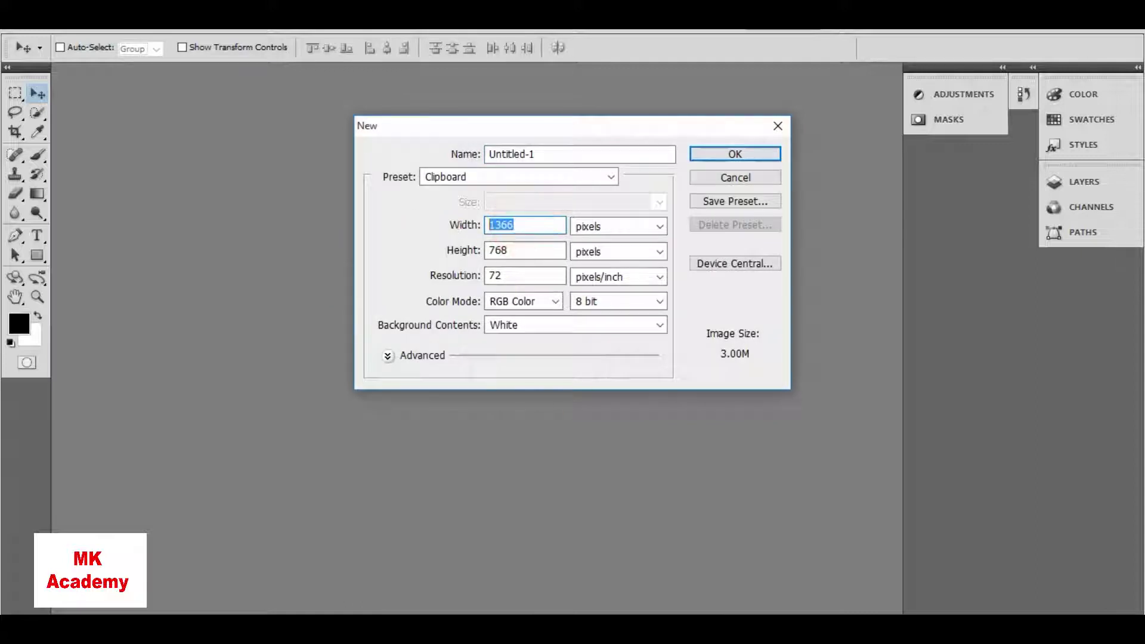
left_click(530, 607)
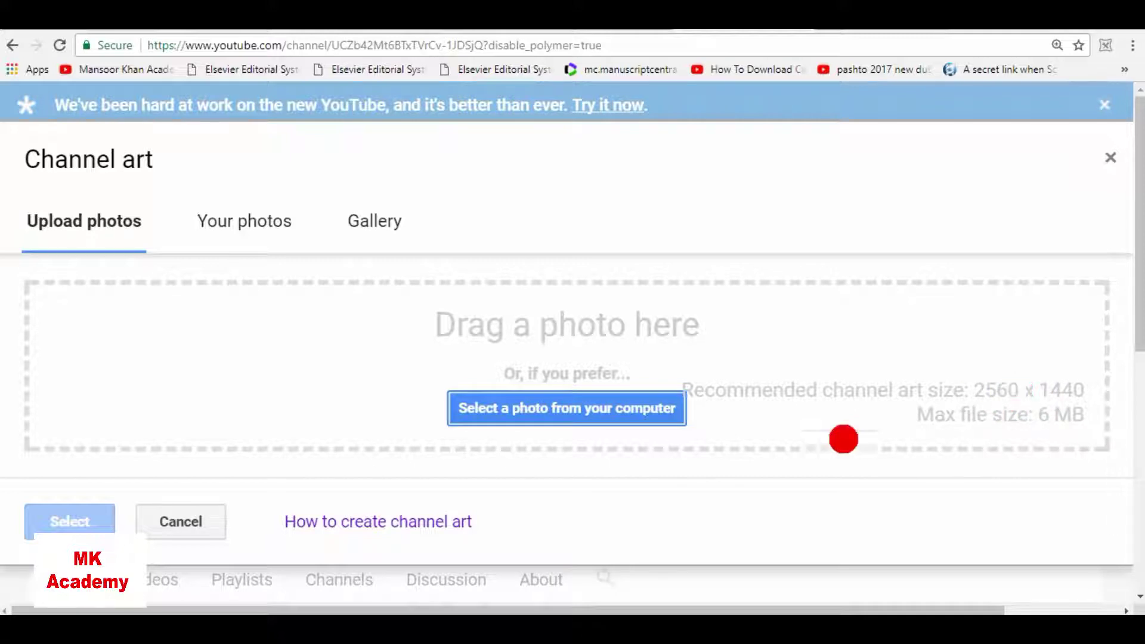
left_click(703, 605)
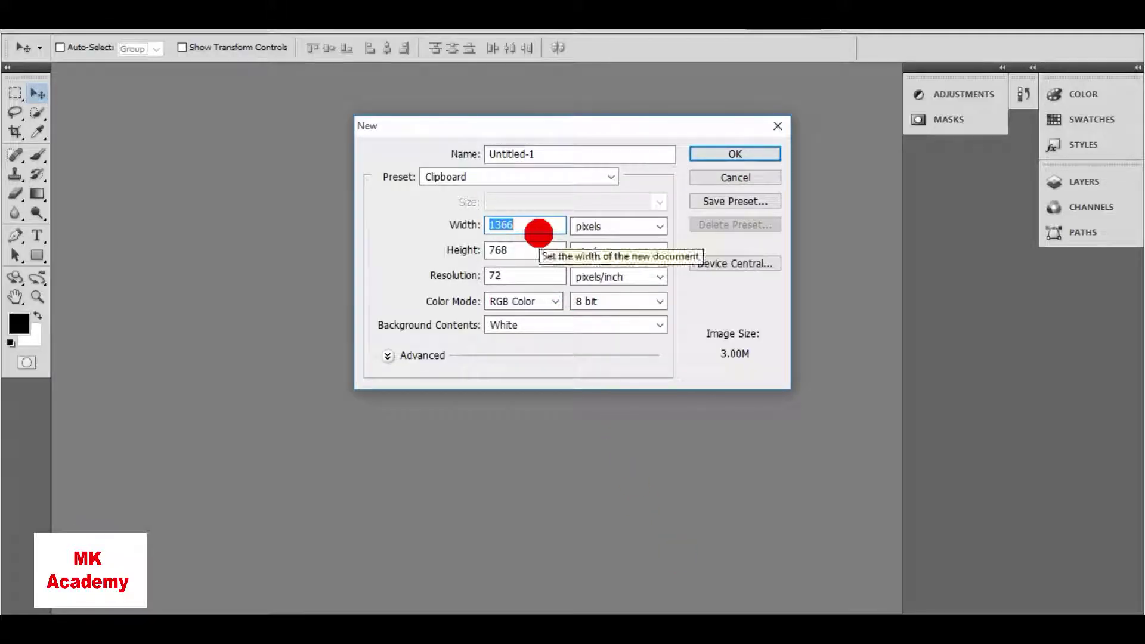
type("2560")
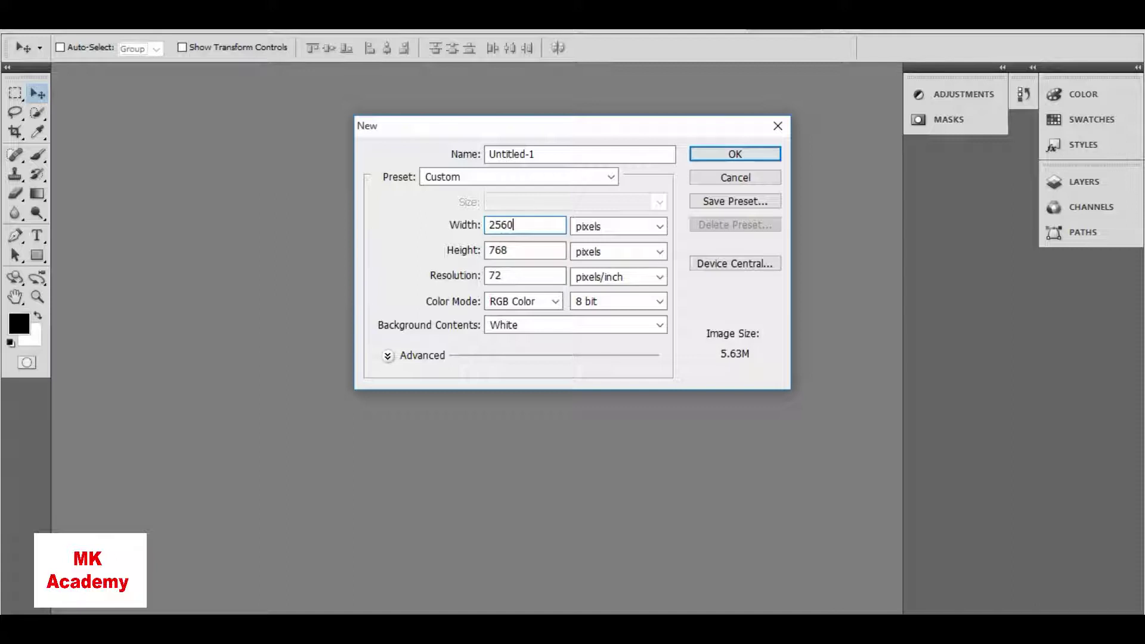
double_click(528, 254)
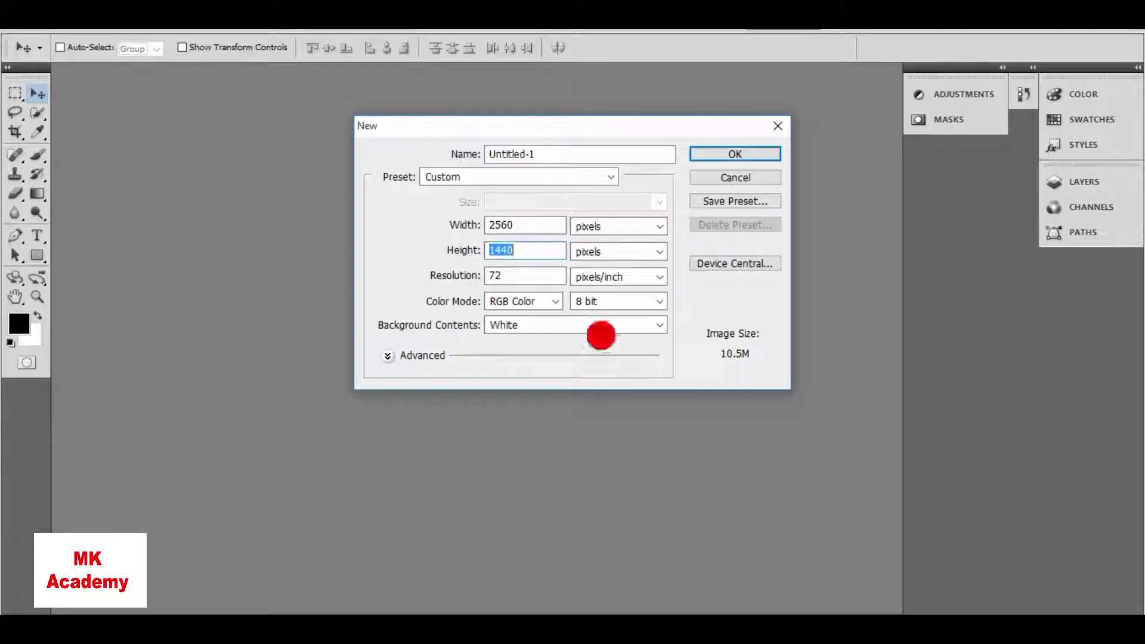
left_click(733, 157)
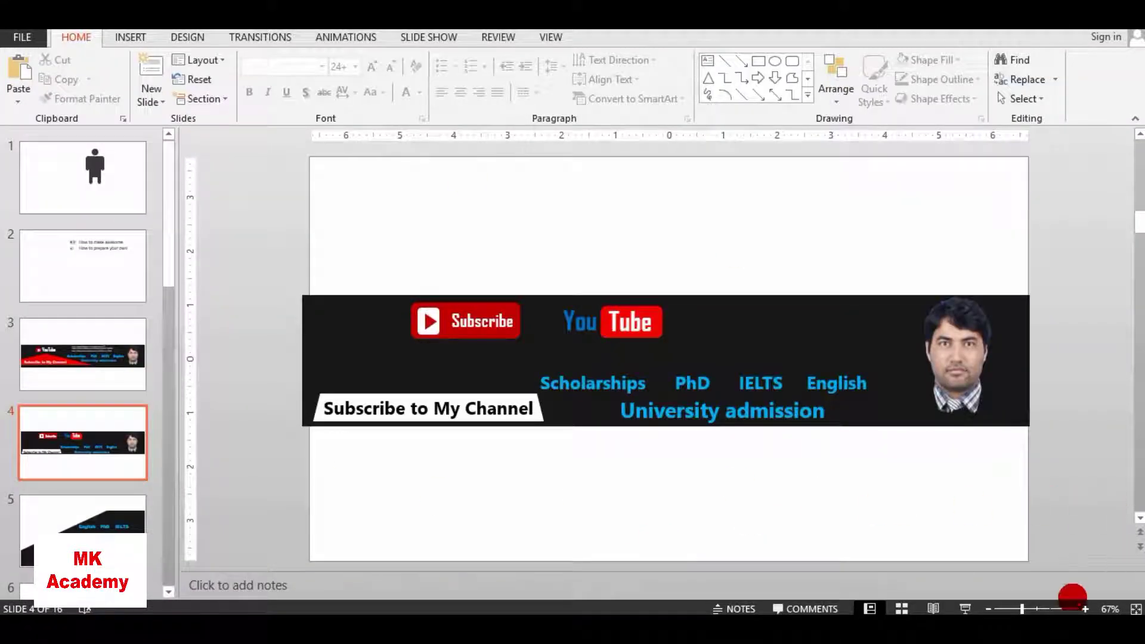
- Show the banner slide full screen in PowerPoint to capture it, and leave the slide show
left_click(966, 603)
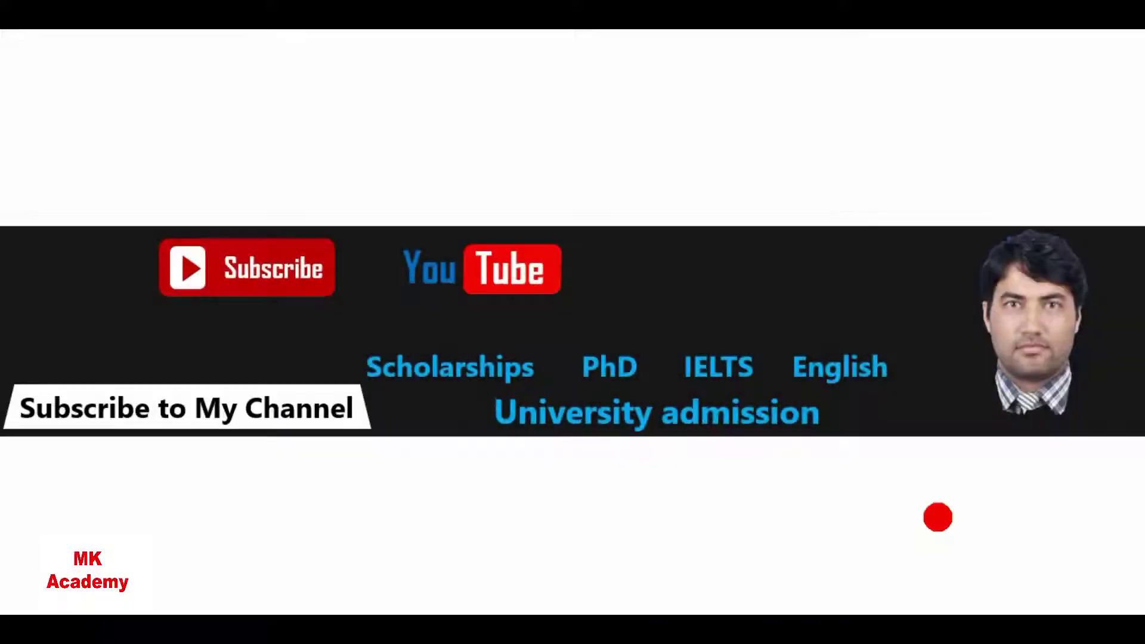
key("Escape")
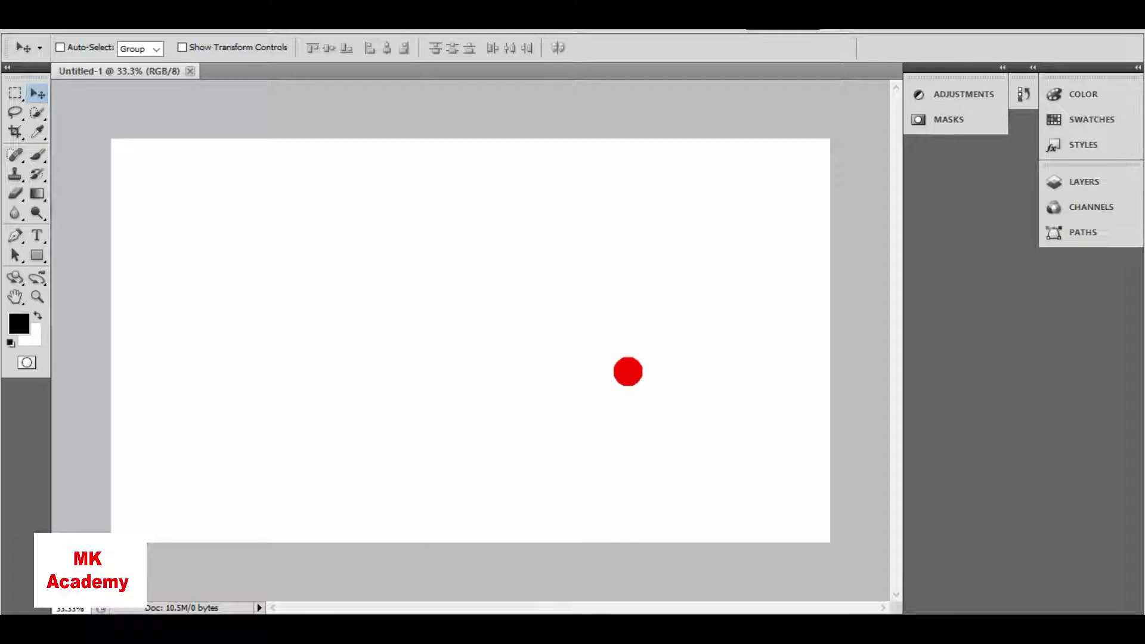
- Paste the captured banner slide into the blank Photoshop document and enlarge it to fill the canvas
key("ctrl+v")
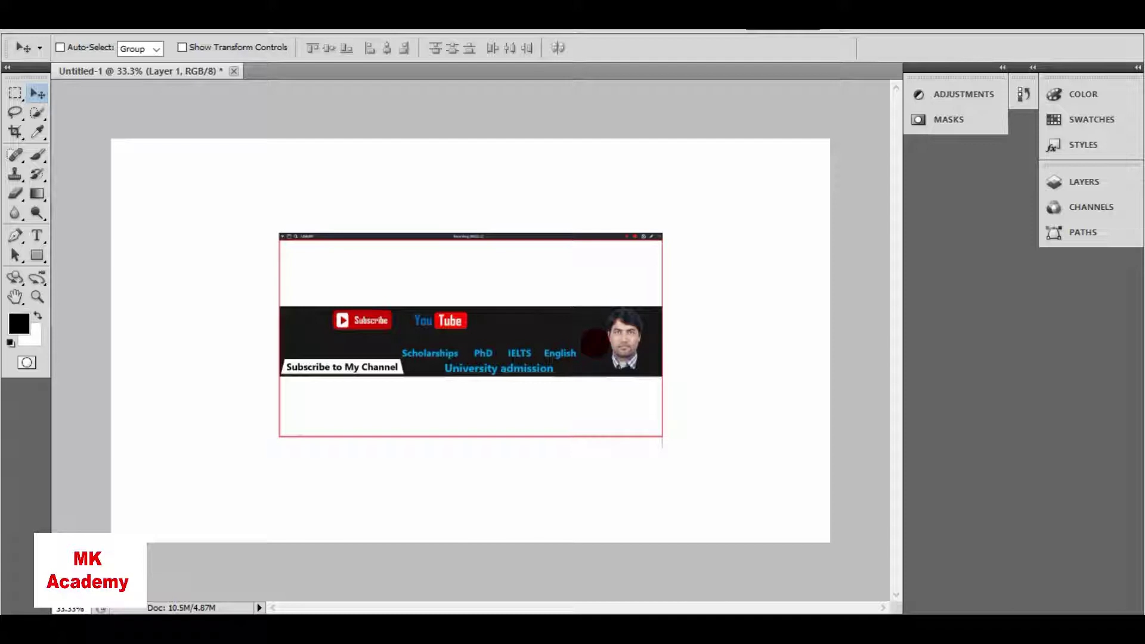
key("ctrl+t")
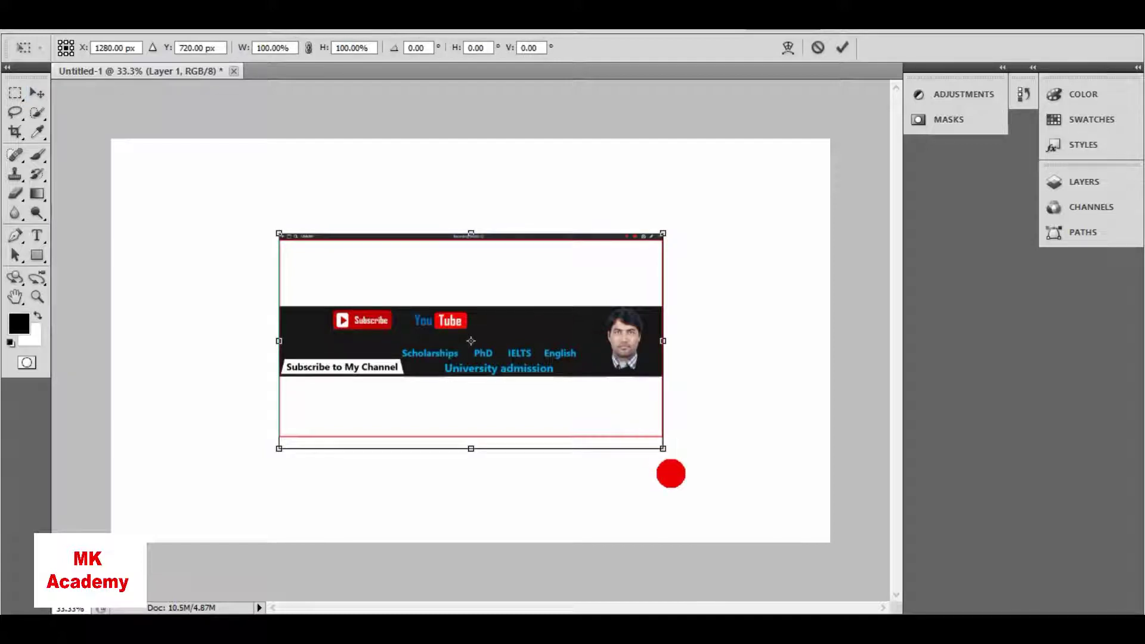
left_click_drag(661, 448, 820, 567)
key("Return")
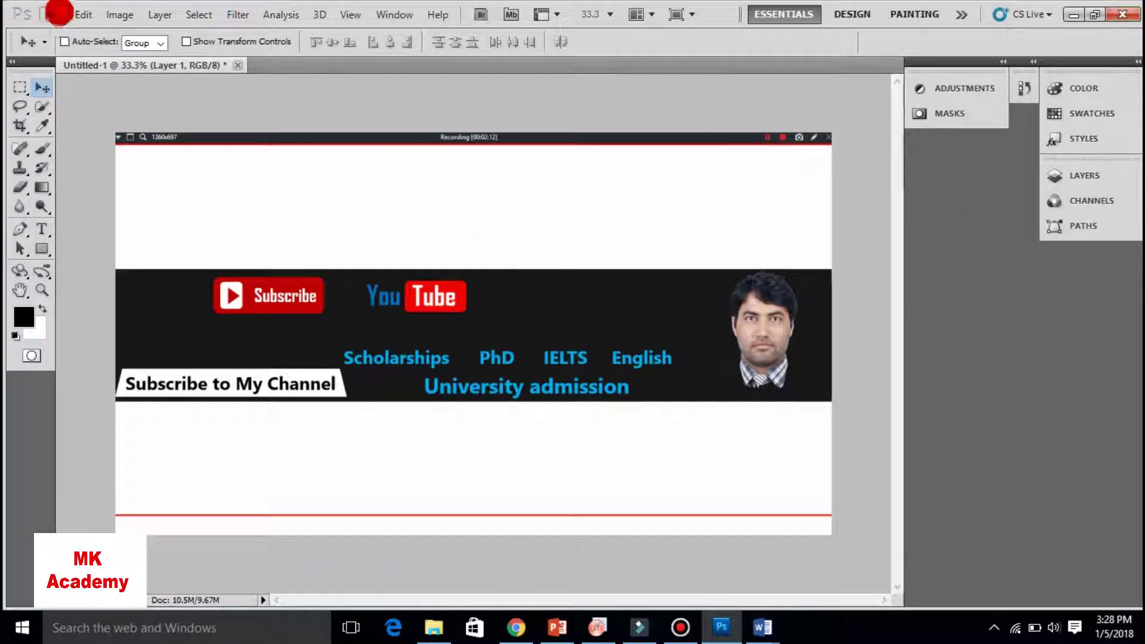
- Start saving the image to the Desktop with the file name "Channel art full size"
left_click(54, 14)
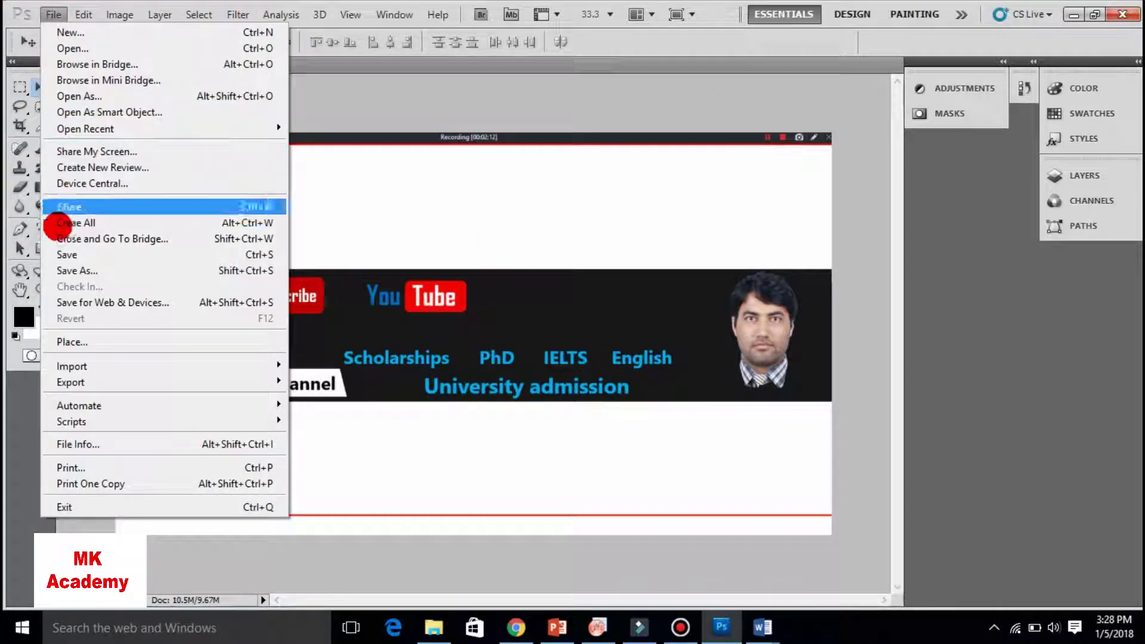
left_click(70, 256)
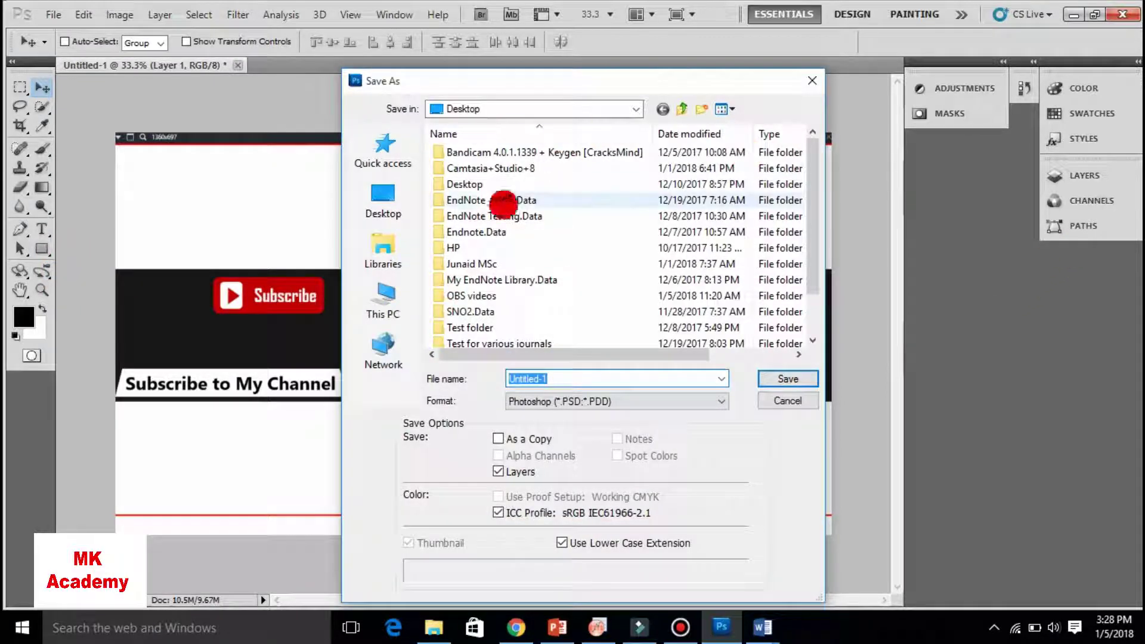
left_click(402, 201)
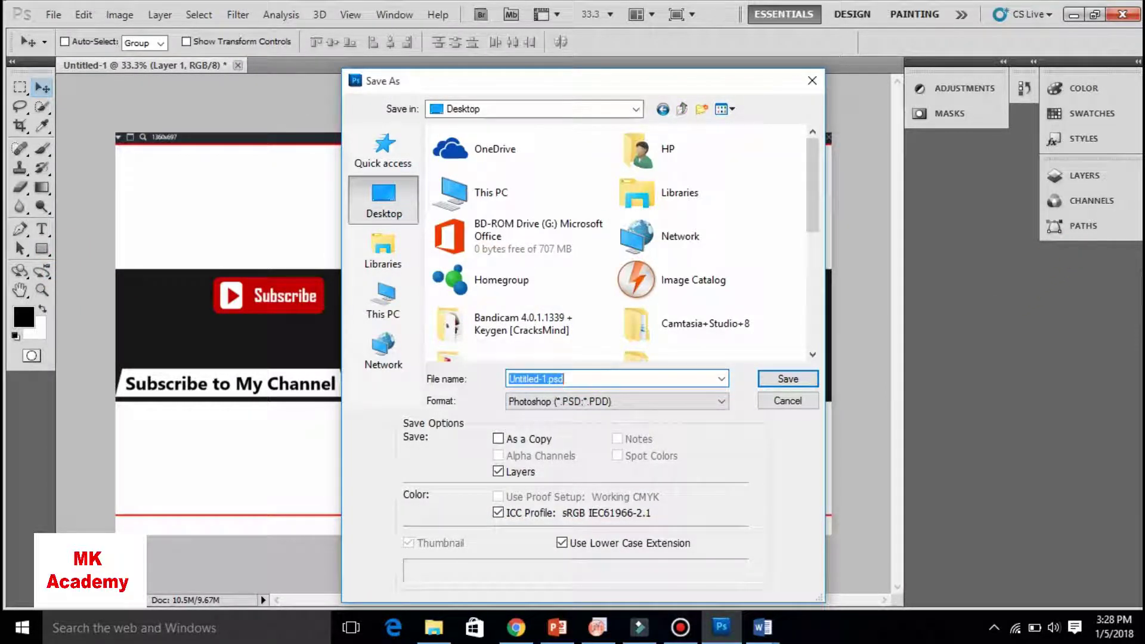
type("Channel ar")
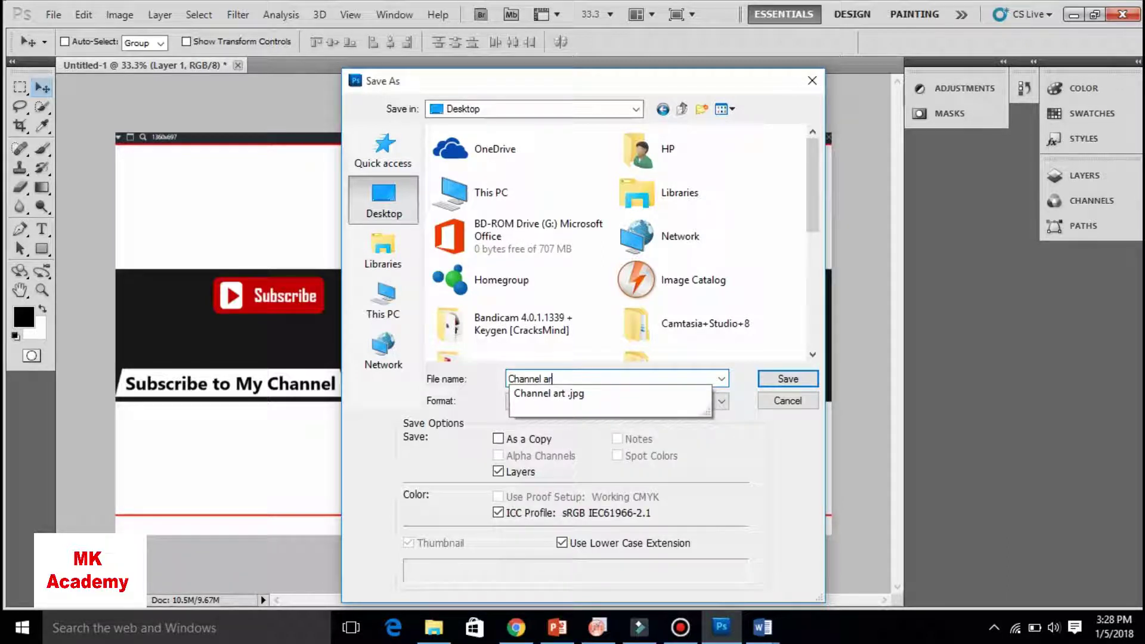
type("t f")
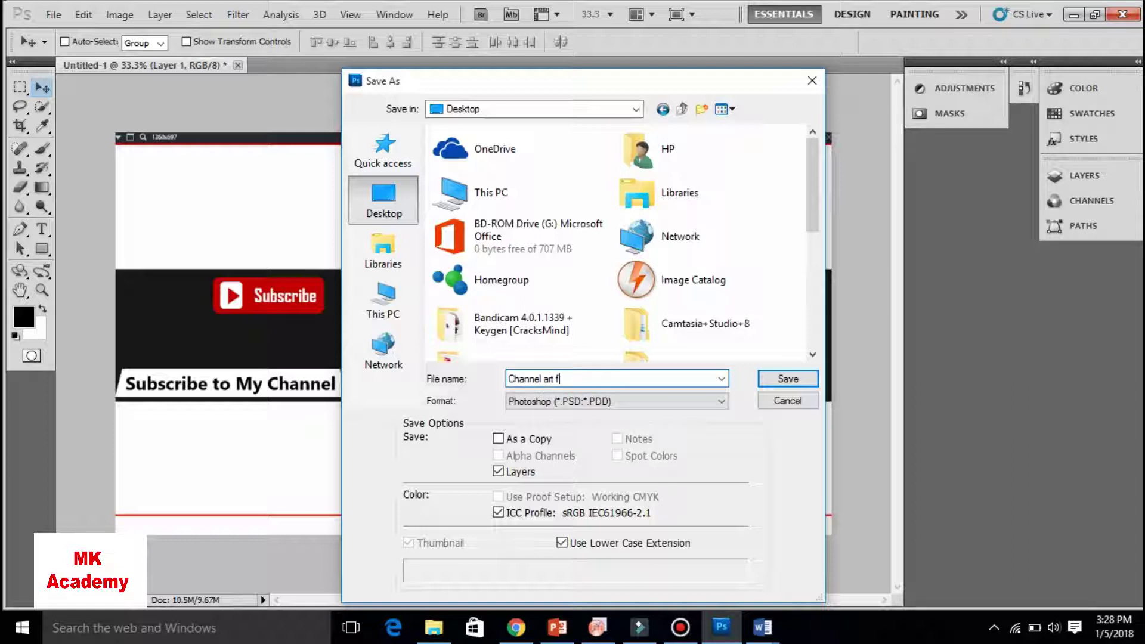
type("ull size")
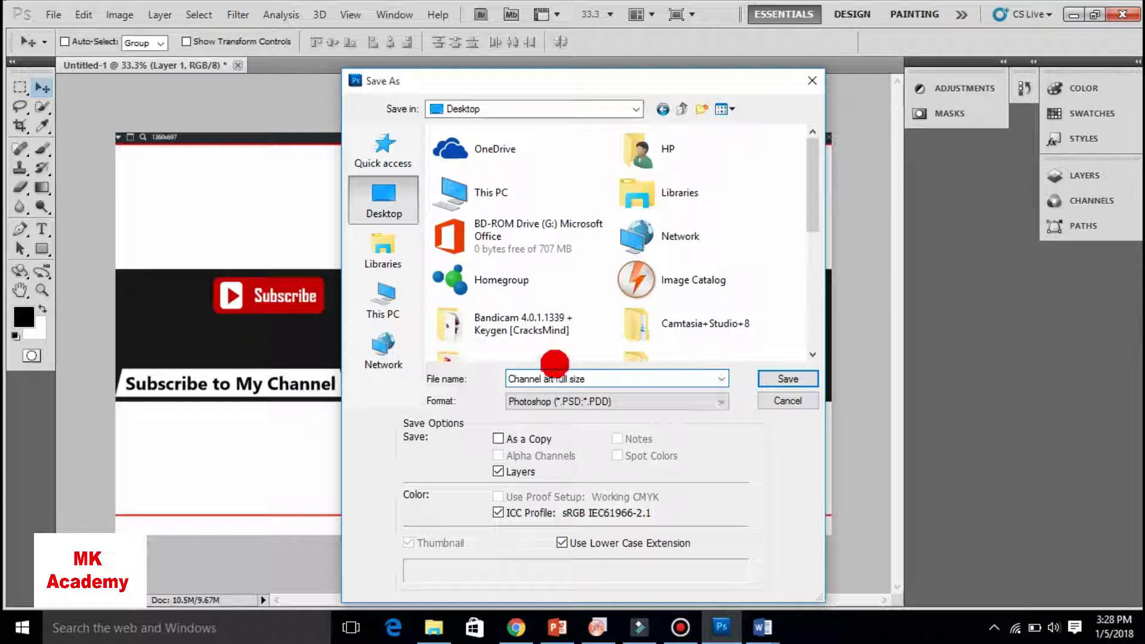
- Choose the JPEG format for the file and save it at Maximum quality
left_click(570, 401)
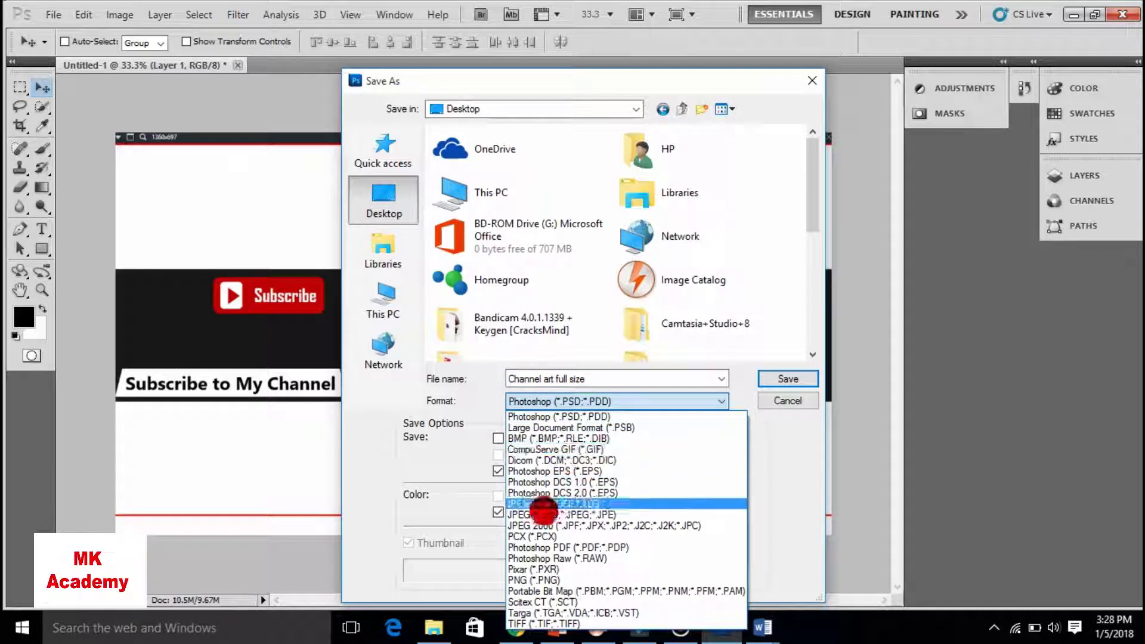
left_click(532, 515)
left_click(782, 378)
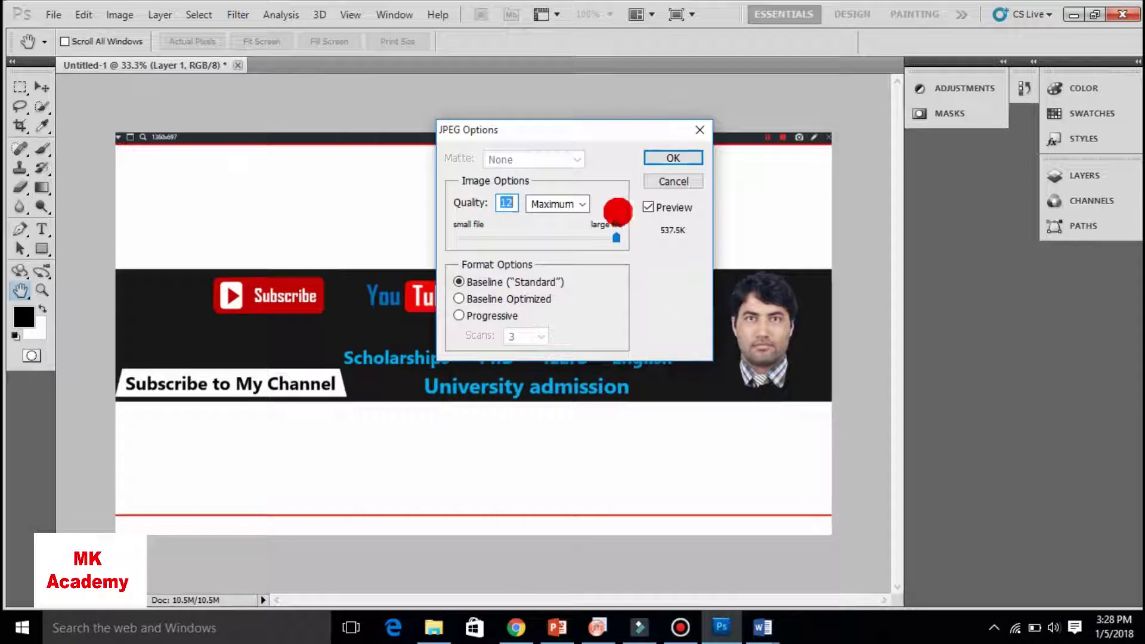
left_click(581, 204)
left_click(582, 204)
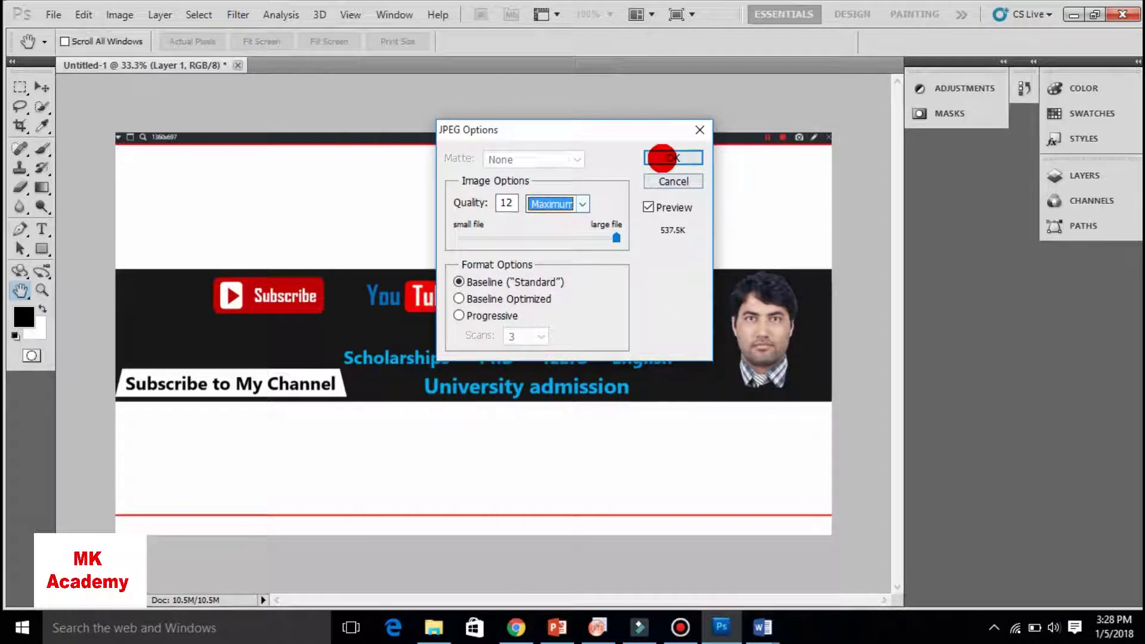
left_click(661, 158)
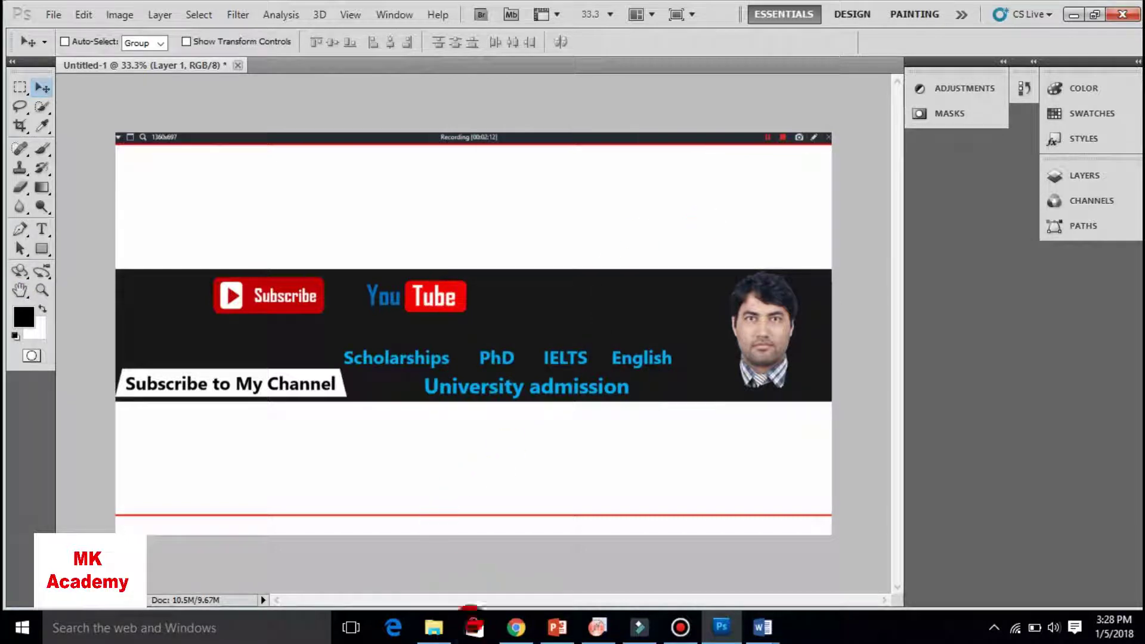
- Switch to Chrome and set the Desktop image "Channel art full size" as the YouTube channel's art
left_click(516, 627)
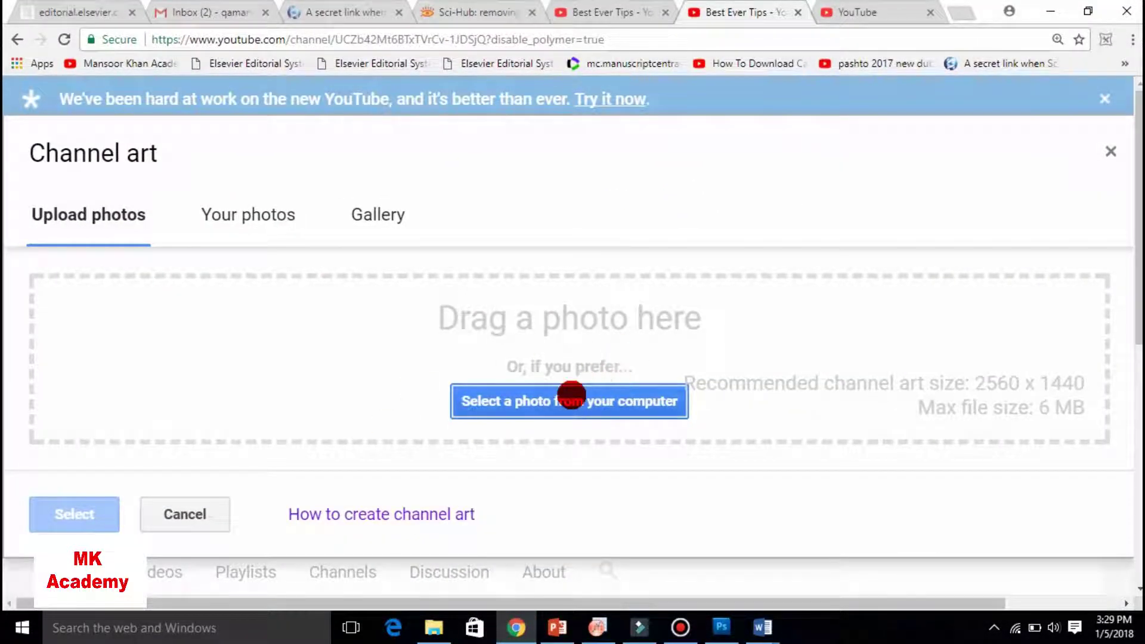
key("ctrl+minus")
key("ctrl+minus")
key("ctrl+minus")
key("ctrl+minus")
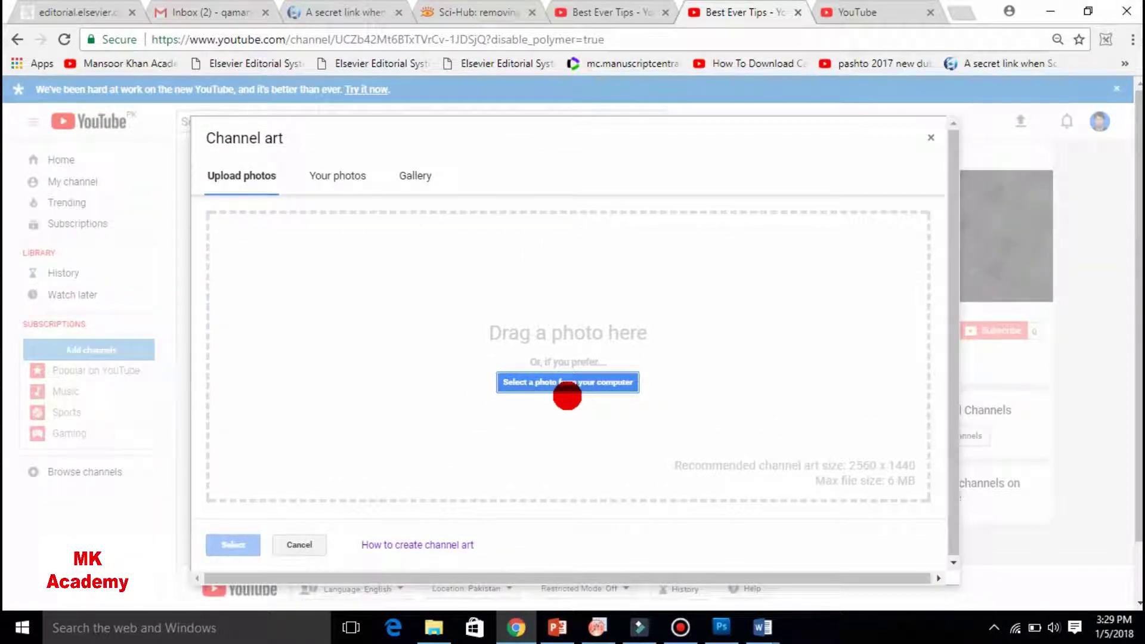
left_click(576, 387)
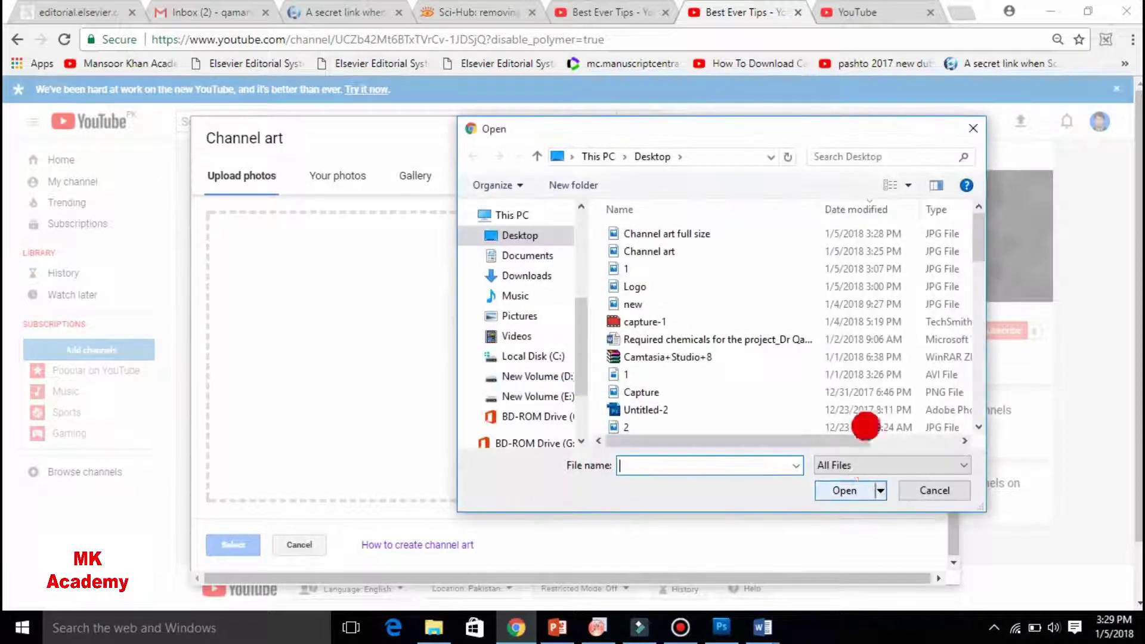
left_click(644, 233)
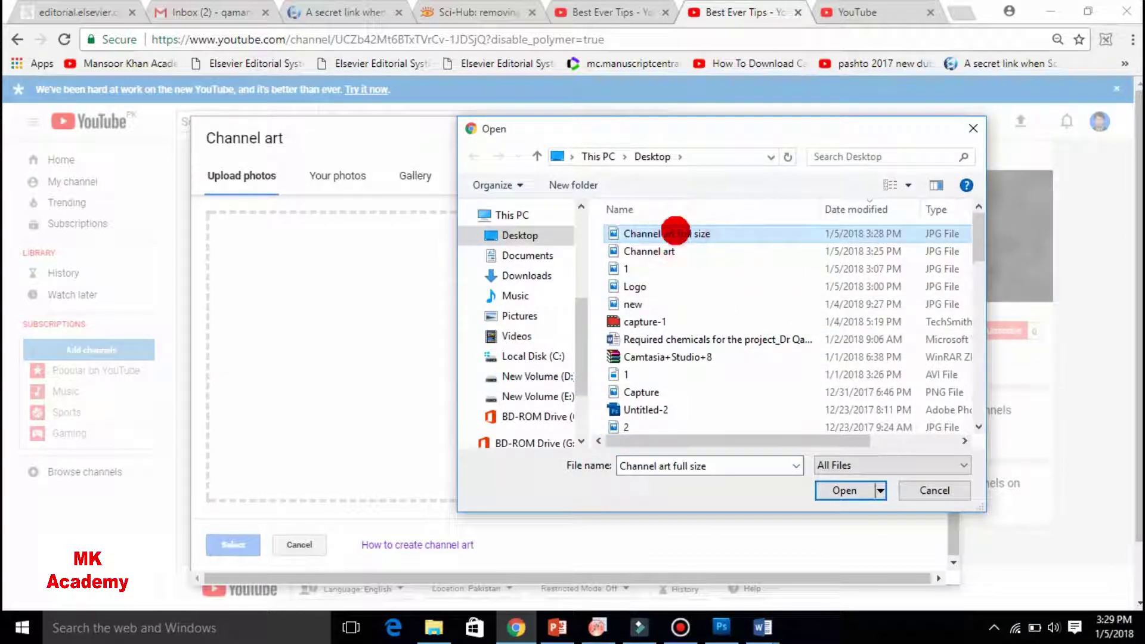
double_click(677, 233)
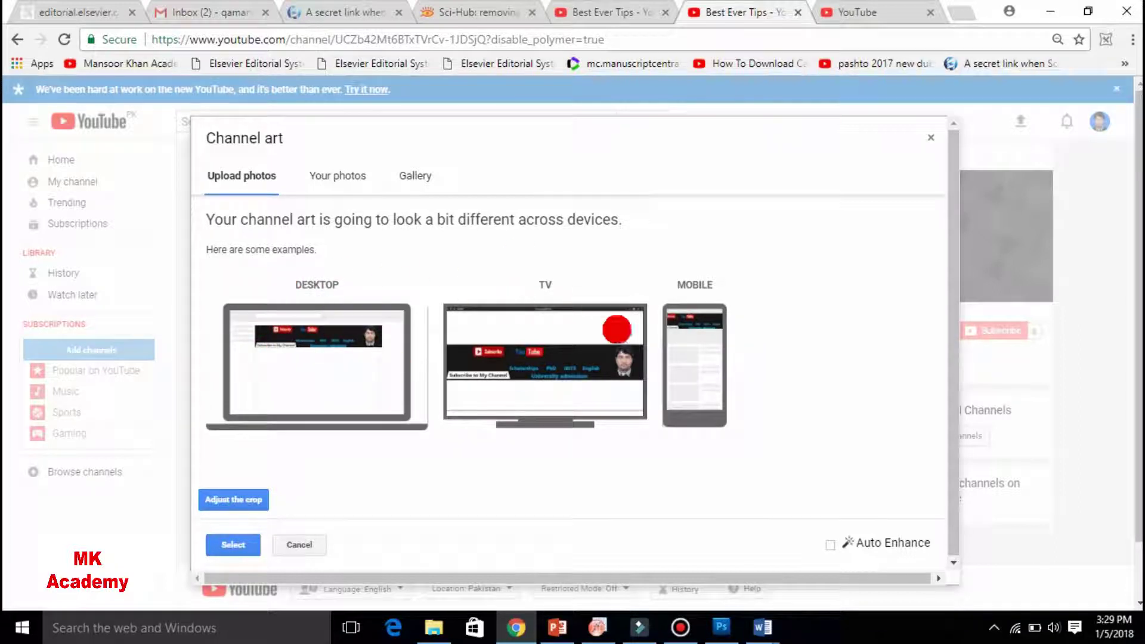
key("ctrl+plus")
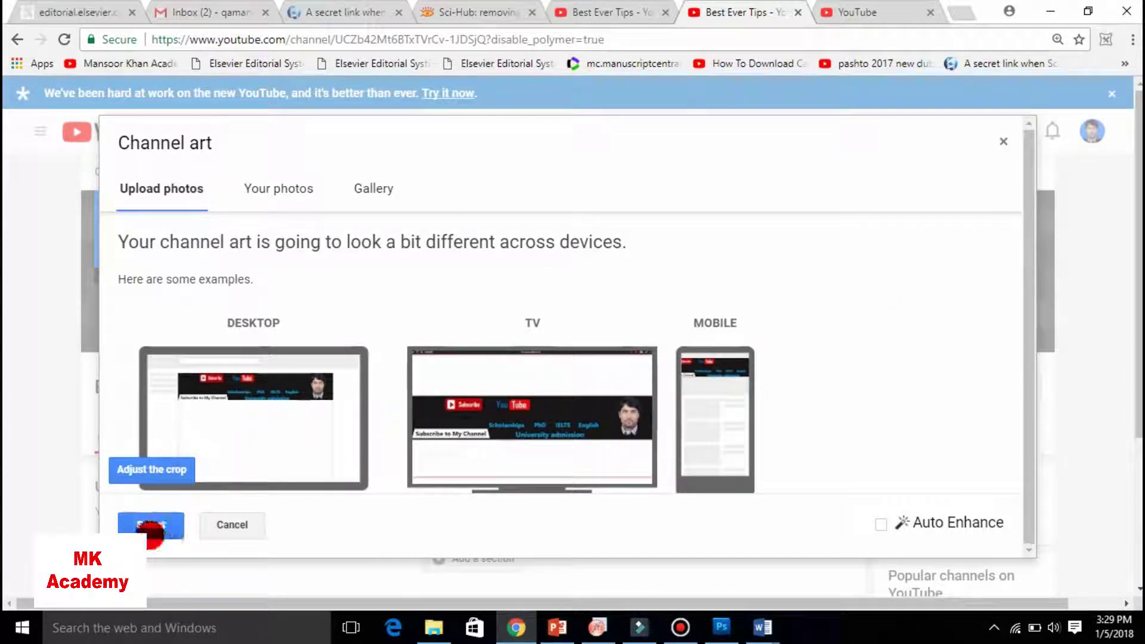
left_click(151, 528)
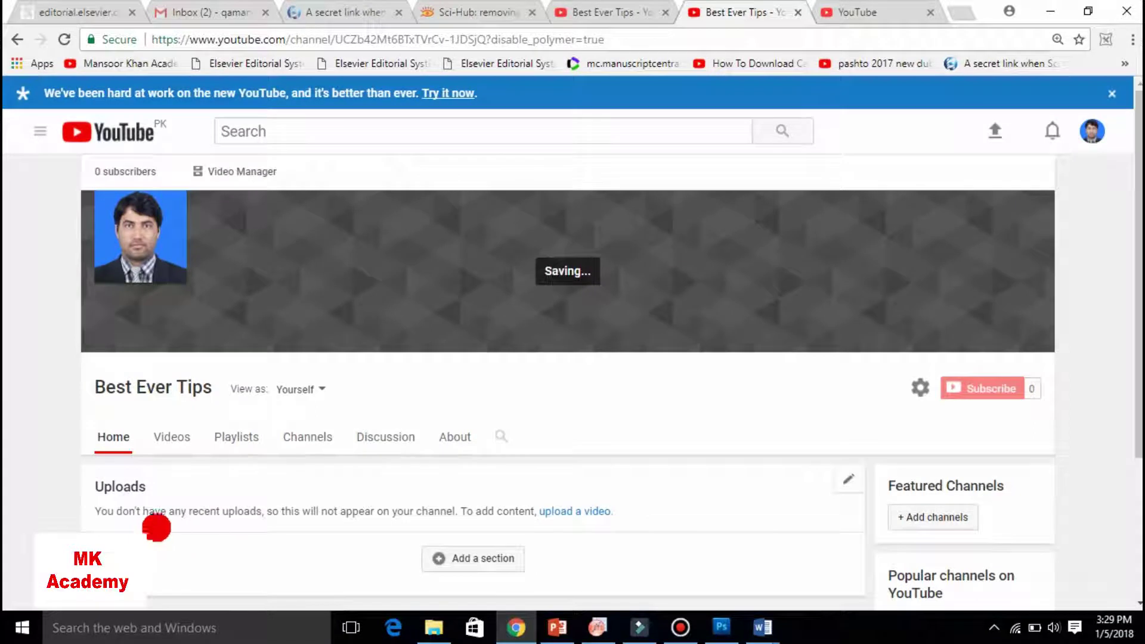